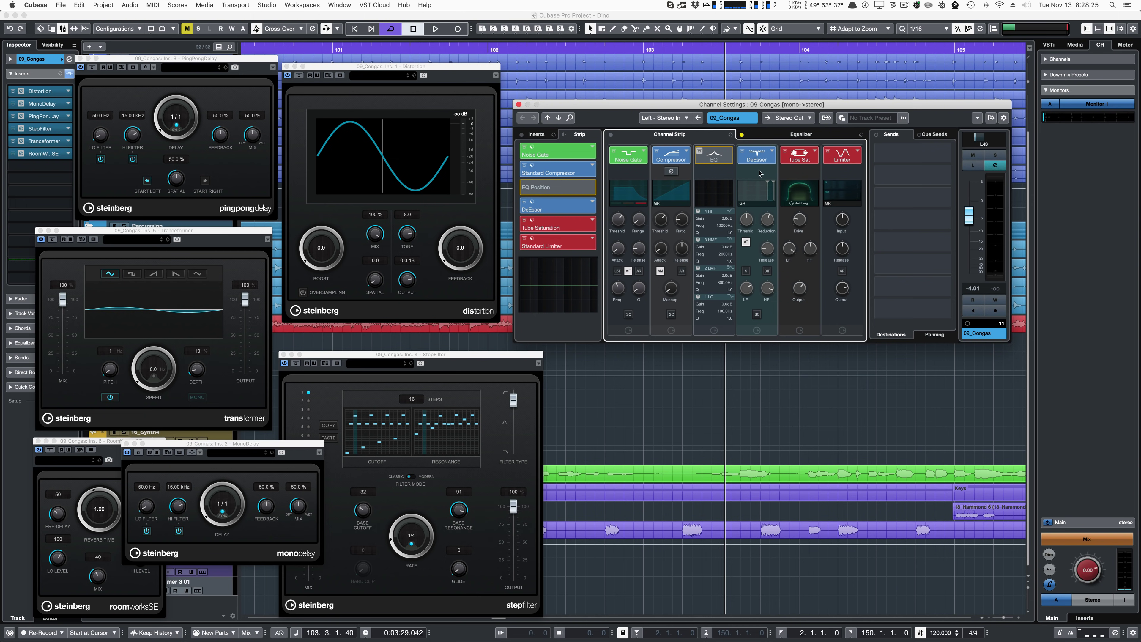
Expand the 09_Congas channel strip compressor into its full editor (2.00:1 ratio, -20.0 dB threshold)
left_click_drag(664, 110, 666, 110)
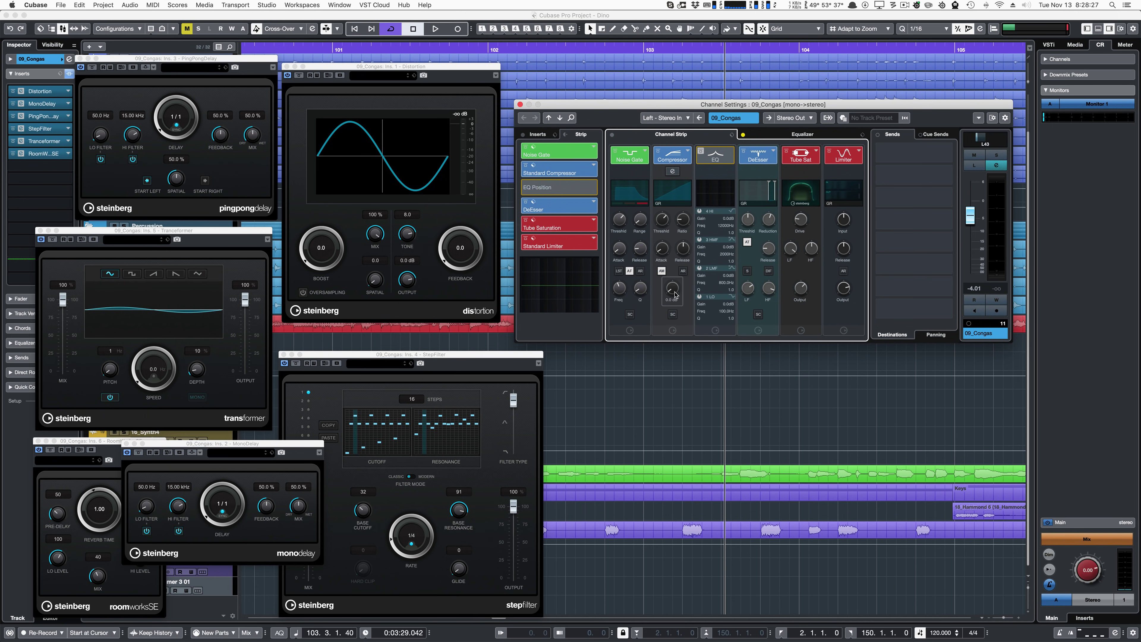
left_click(673, 171)
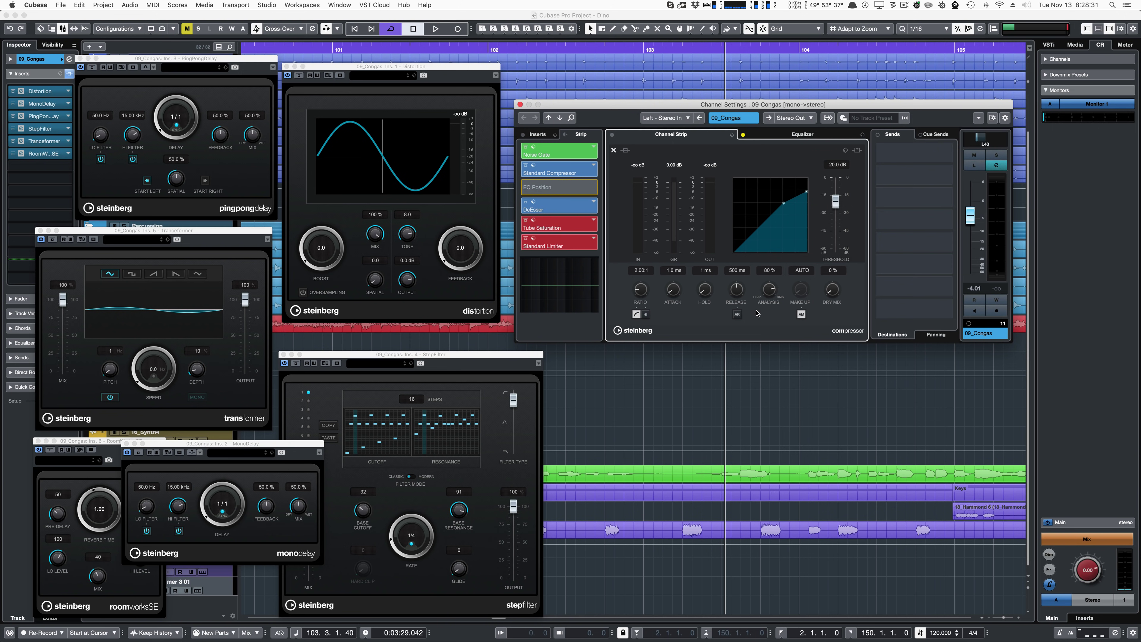
Close the compressor editor and review Sync Setup's destination and machine control settings
left_click(614, 151)
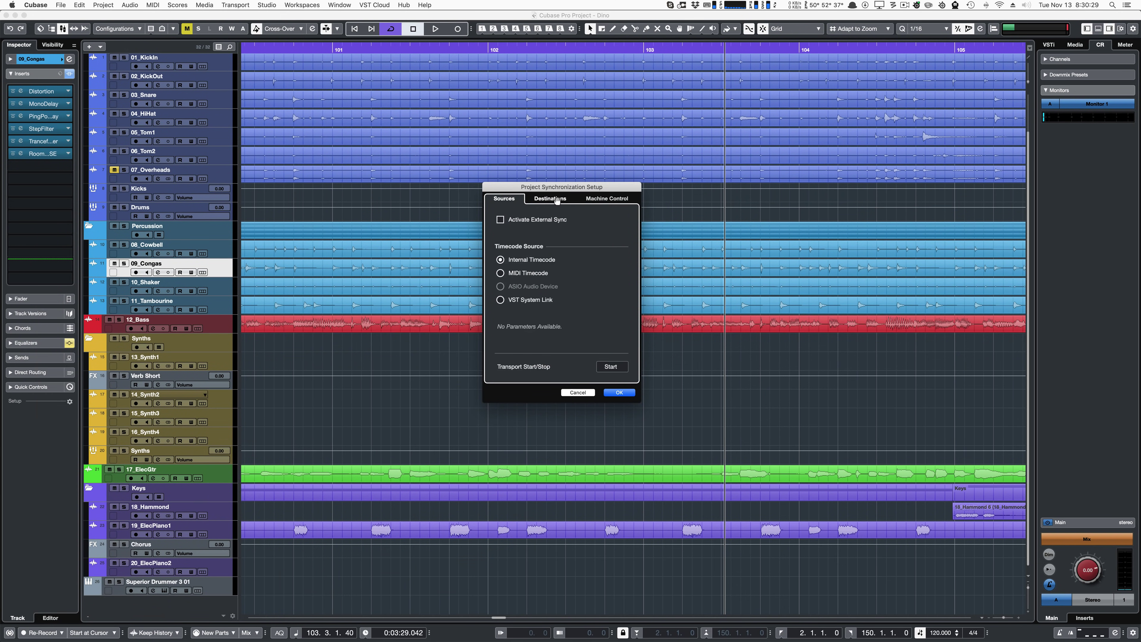
left_click(568, 199)
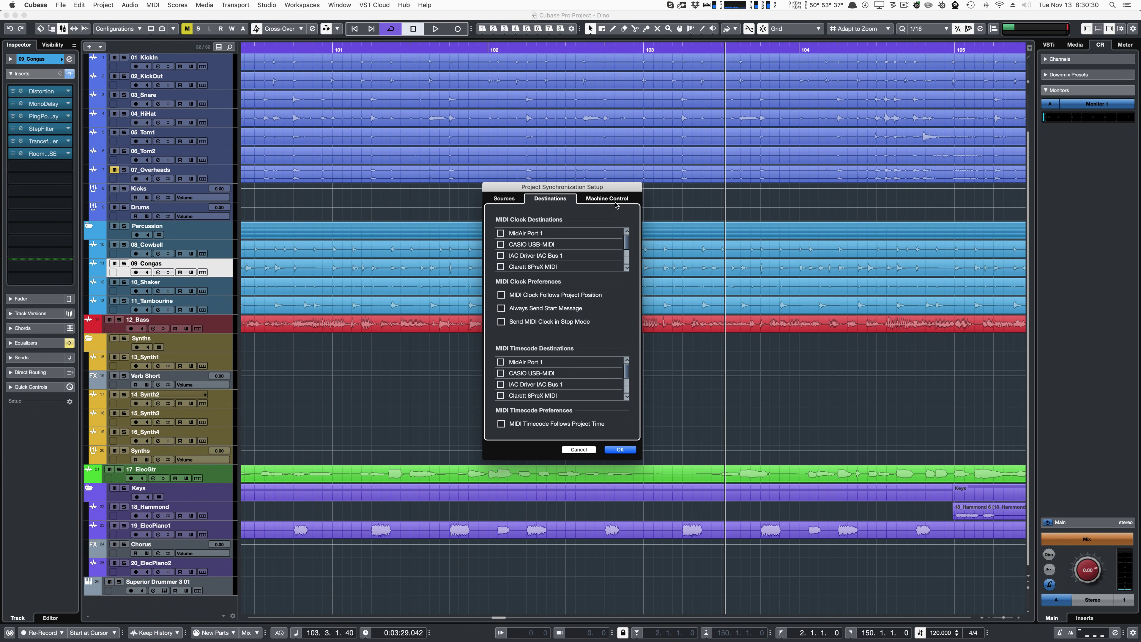
left_click(615, 202)
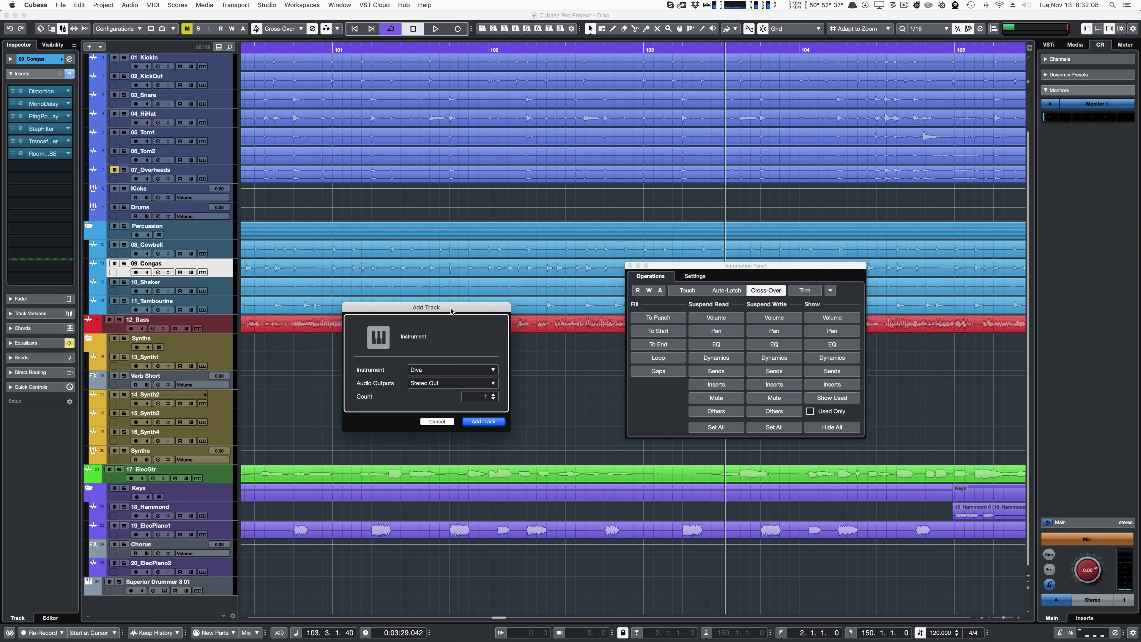
Cancel adding an instrument track, then move the Automation Panel aside and view its settings
left_click(445, 421)
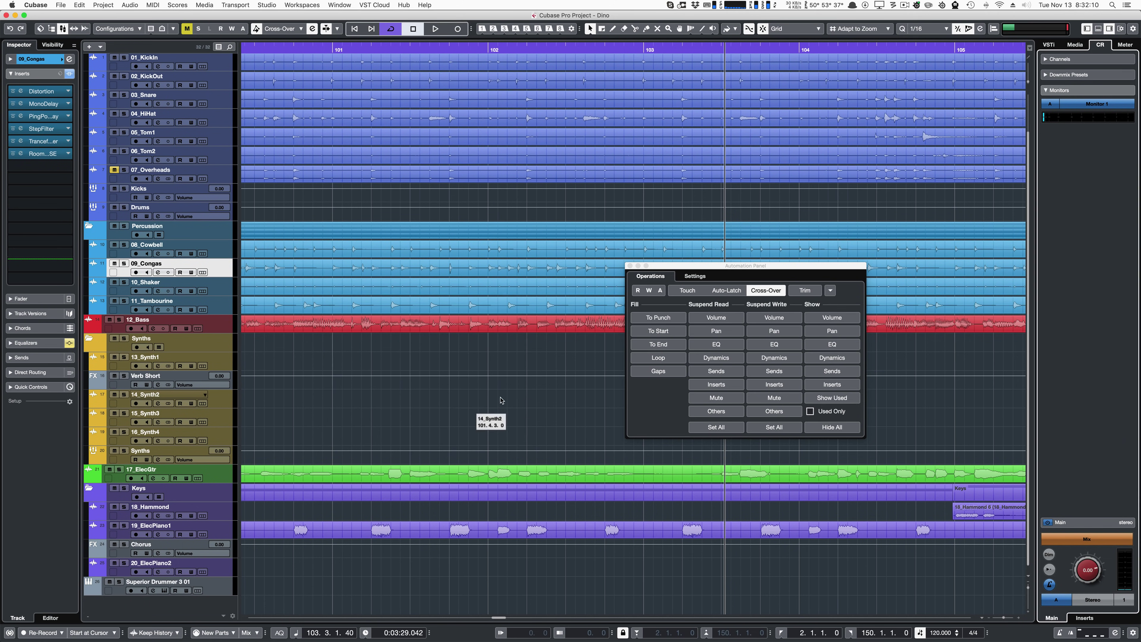
left_click_drag(730, 265, 597, 265)
left_click(562, 275)
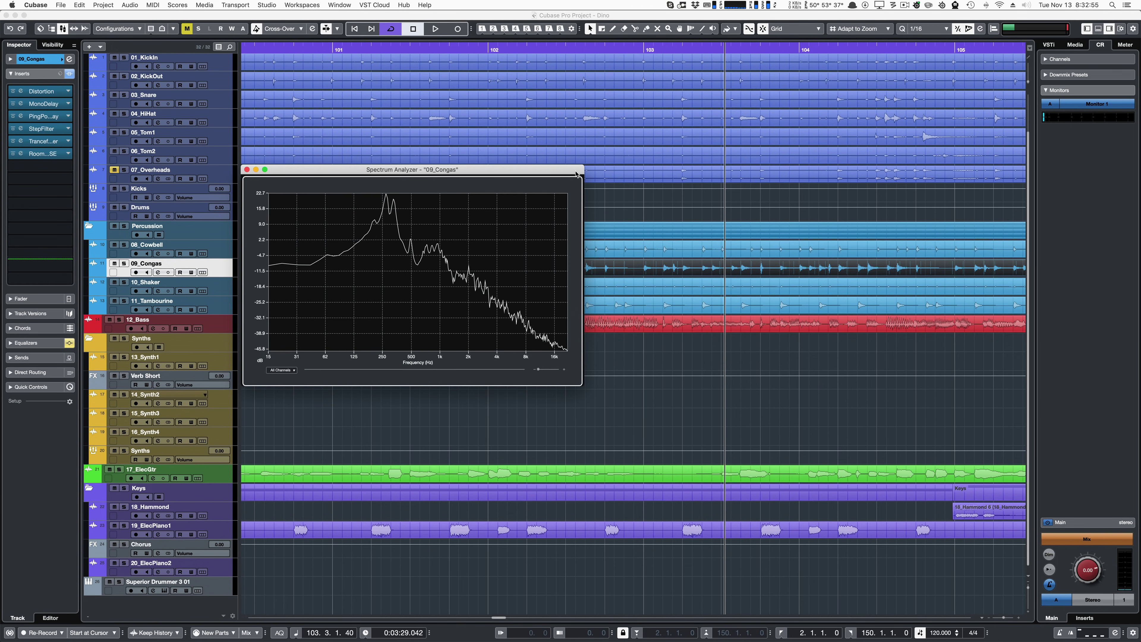
Show the Colorize palette for selected events, then dismiss it without changing colours
left_click(736, 30)
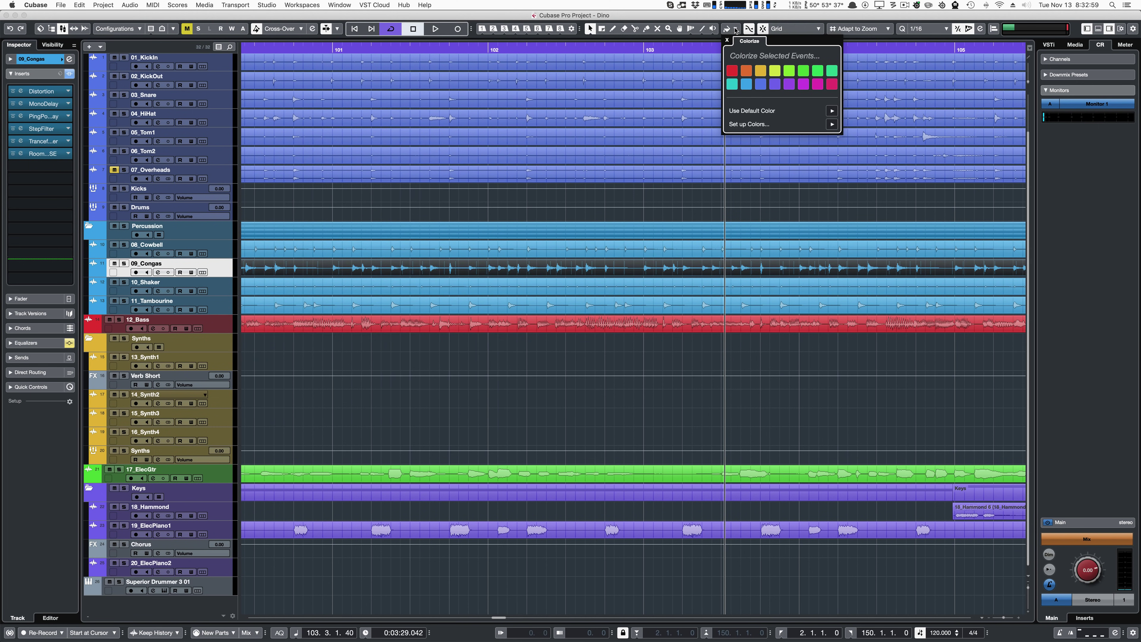
left_click(700, 16)
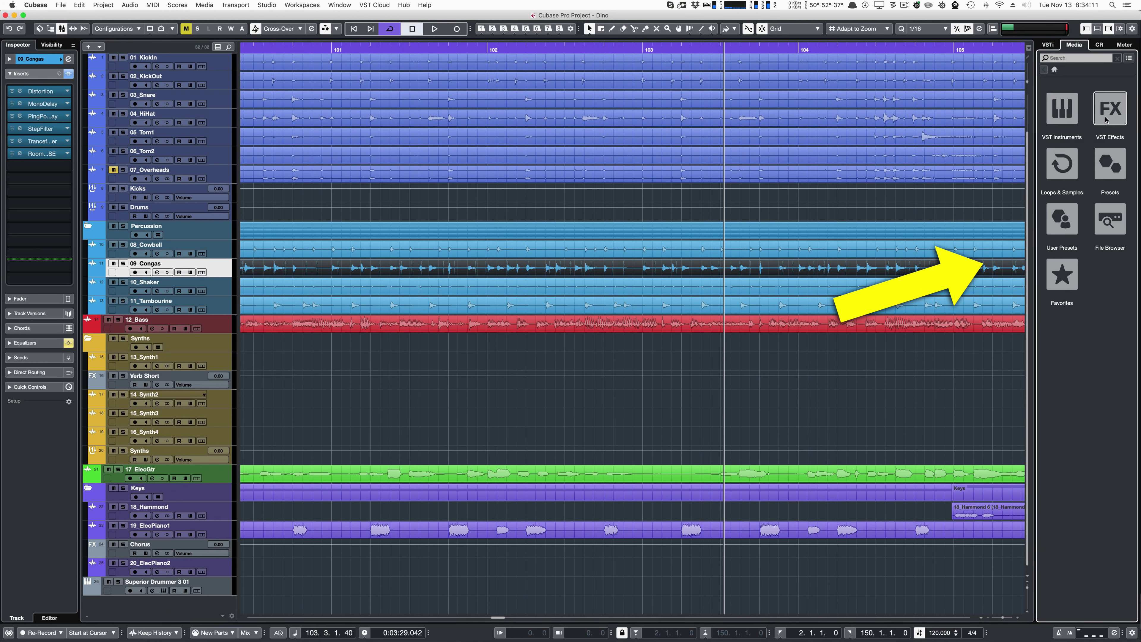
Browse the VST Effects category in the Media tab
left_click(1111, 115)
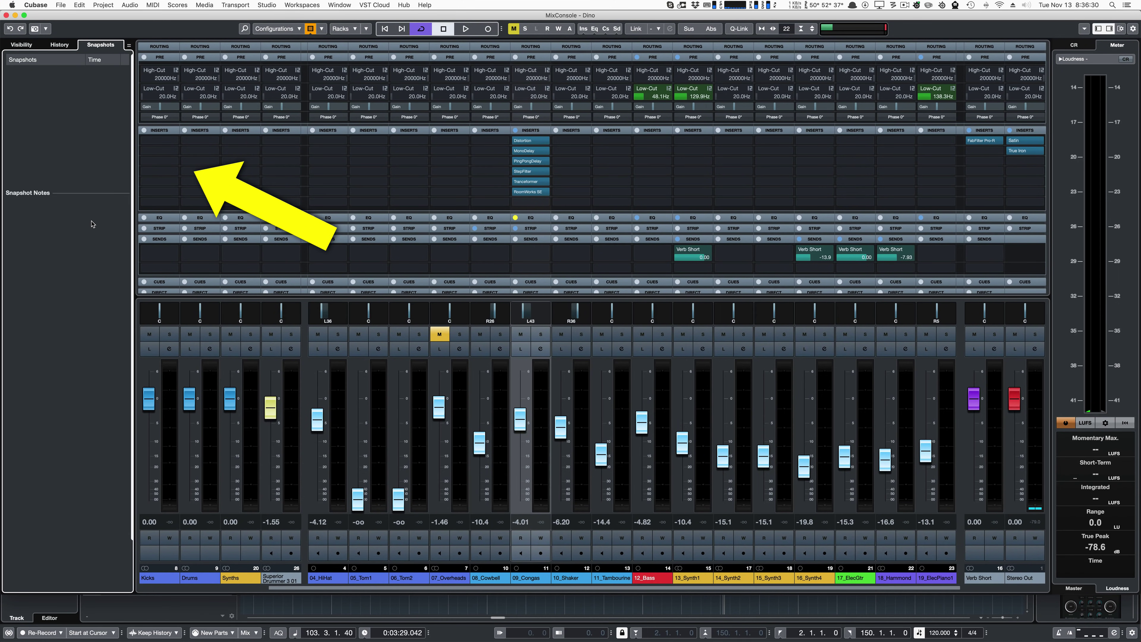
Save the current mix as MixConsole Snapshot 1 and recall it
left_click(36, 30)
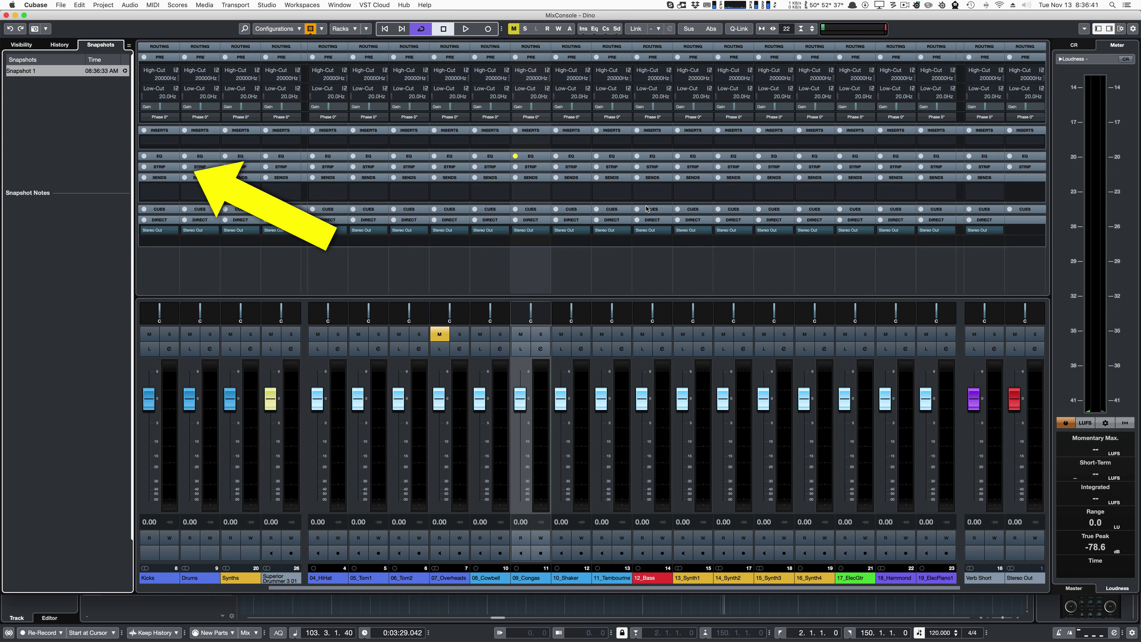
left_click(125, 73)
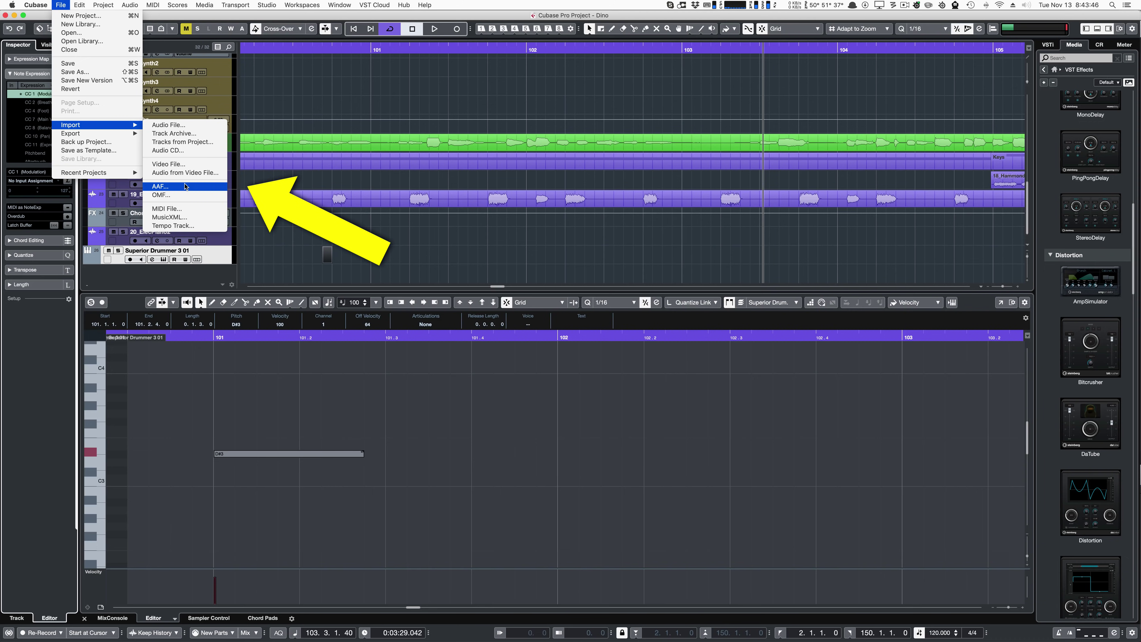
Show context menus for the 19_ElecPiano1 event and the selected Superior Drummer part
mouse_move(112, 133)
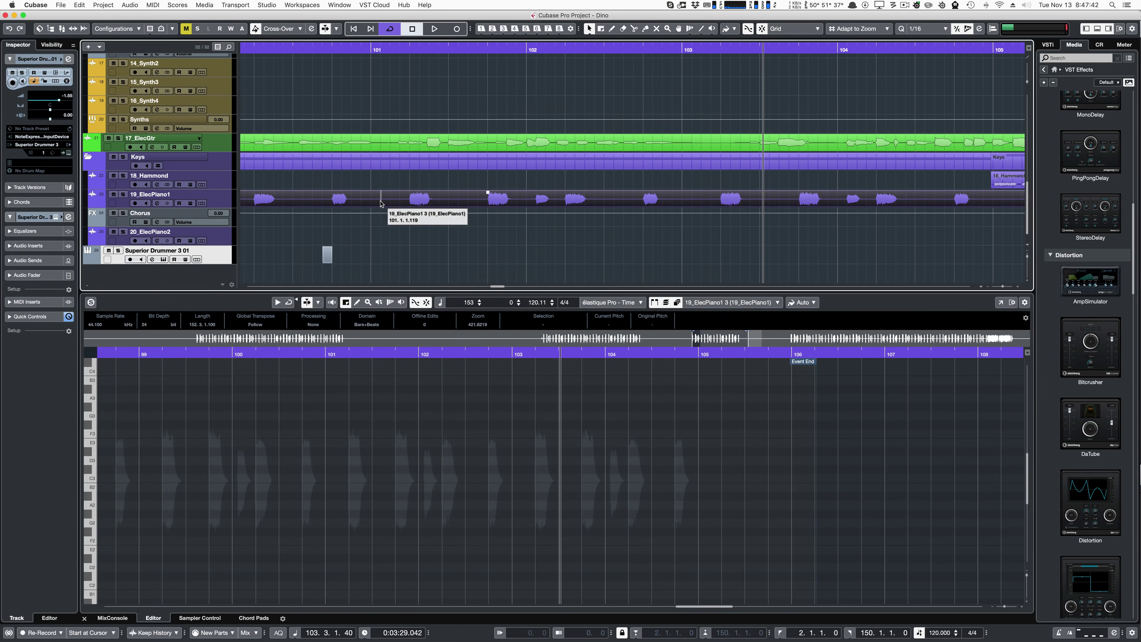
right_click(382, 201)
mouse_move(420, 207)
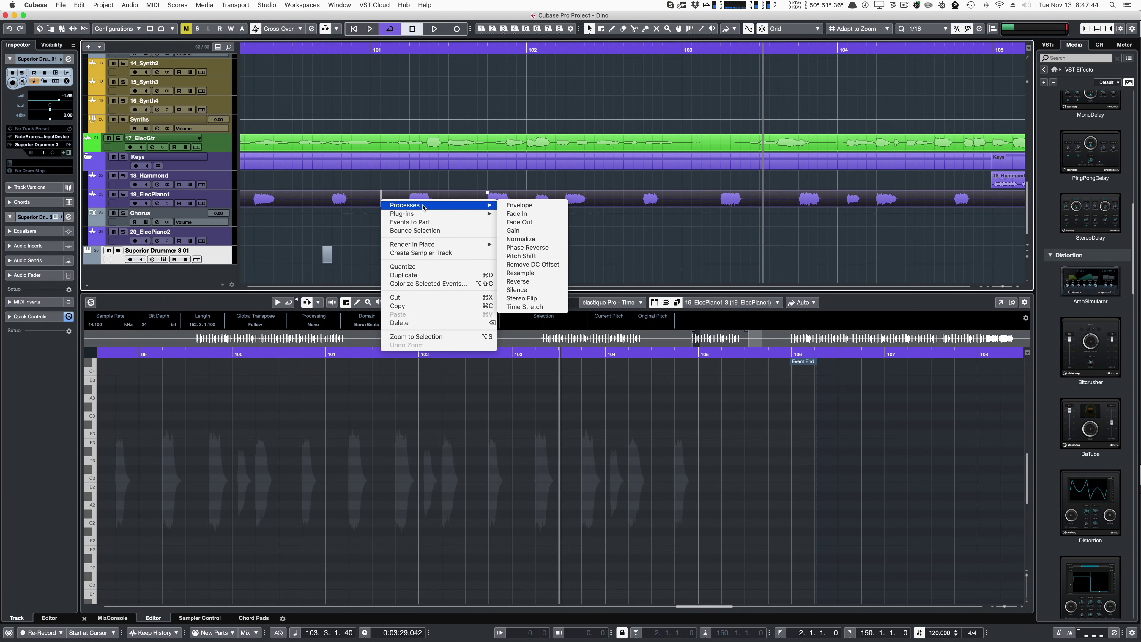
left_click(327, 255)
right_click(328, 256)
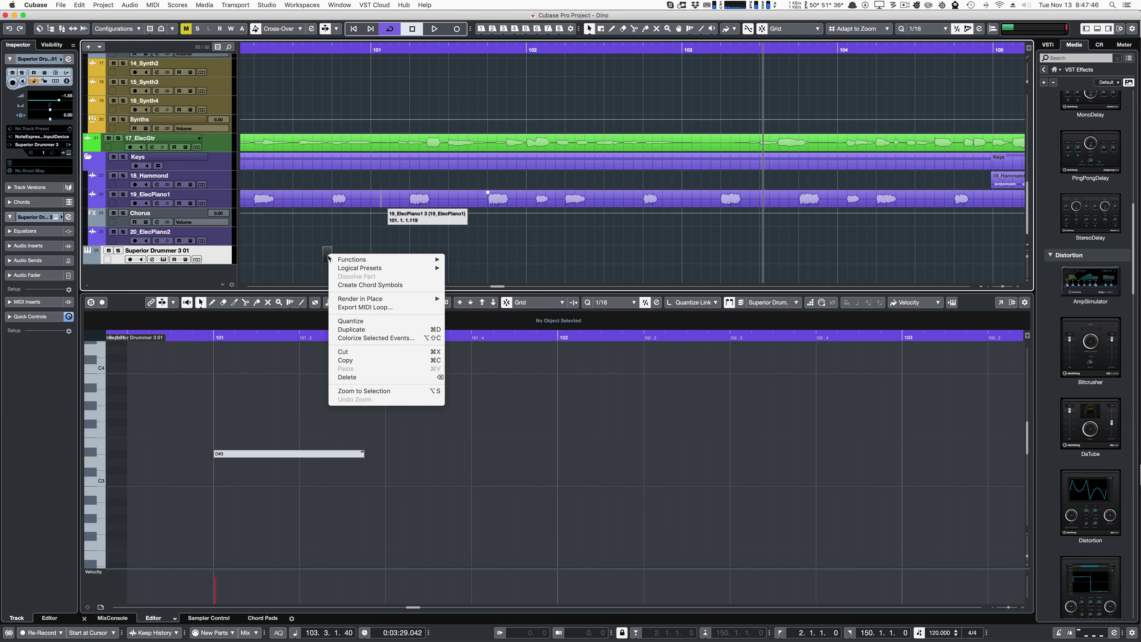
mouse_move(334, 260)
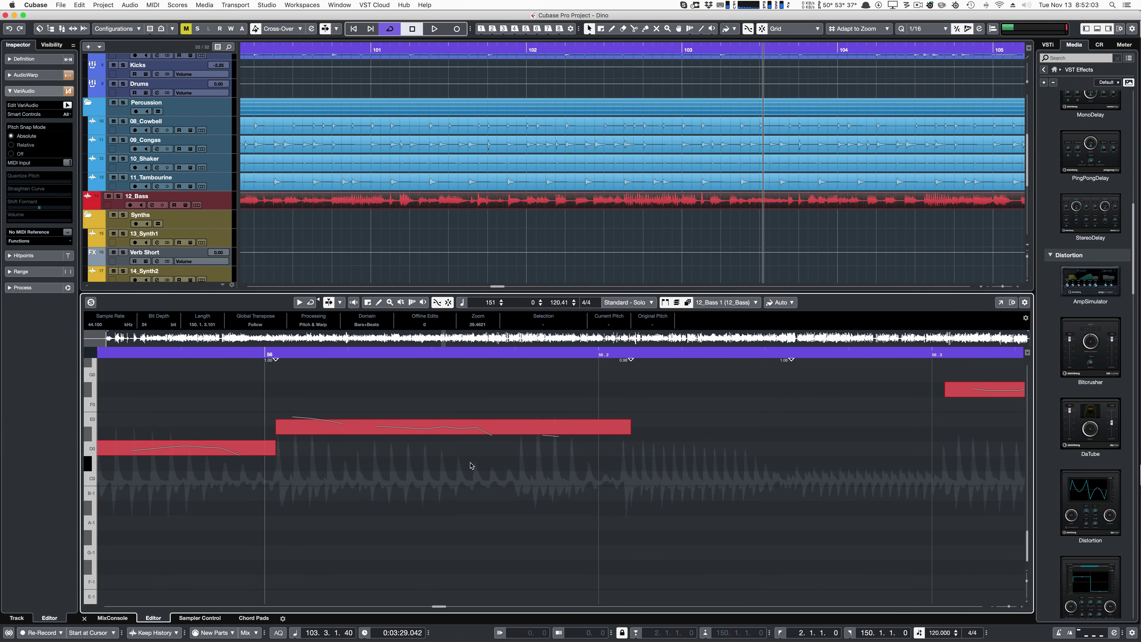
Trim the D#0 bass segment at both ends, quantize its pitch to about 94%, and scroll the MediaBay results
left_click(419, 426)
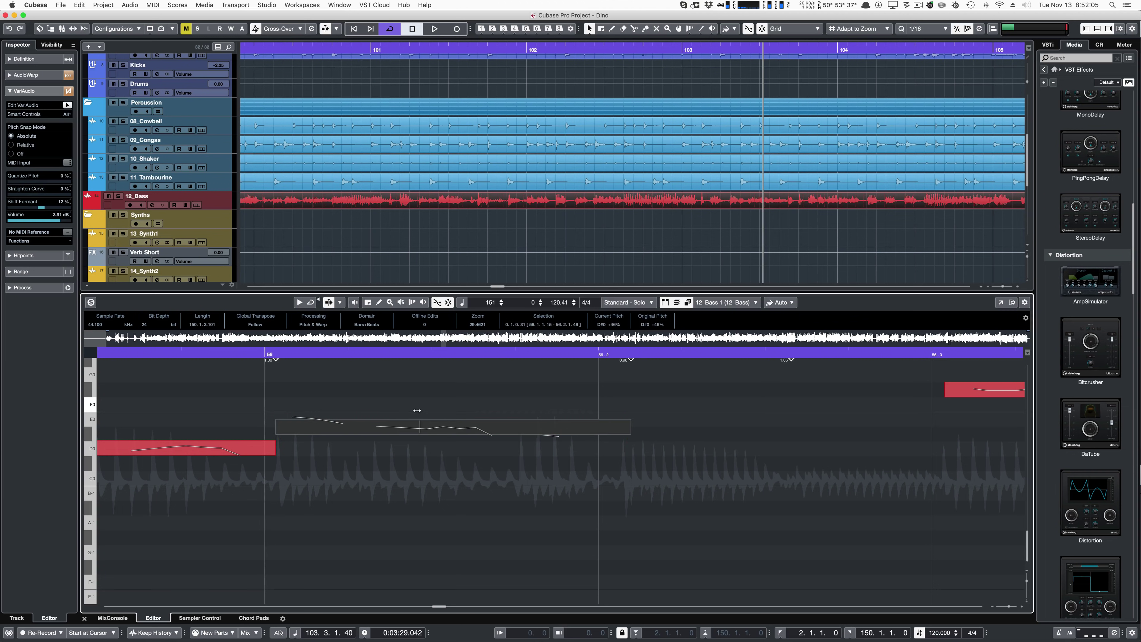
left_click(283, 441)
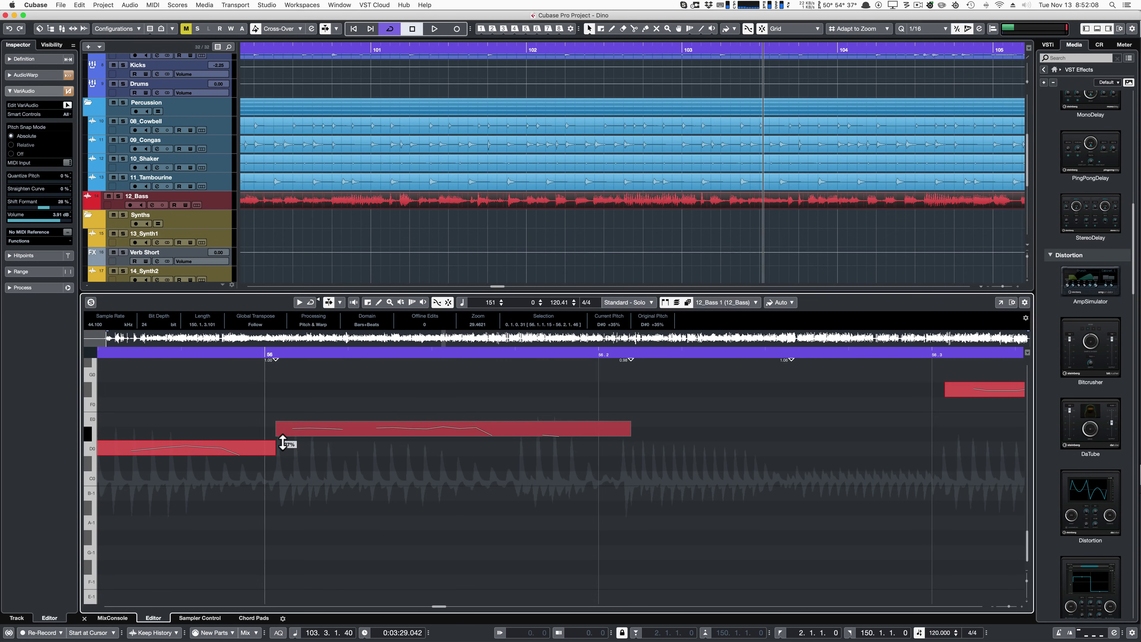
left_click(632, 438)
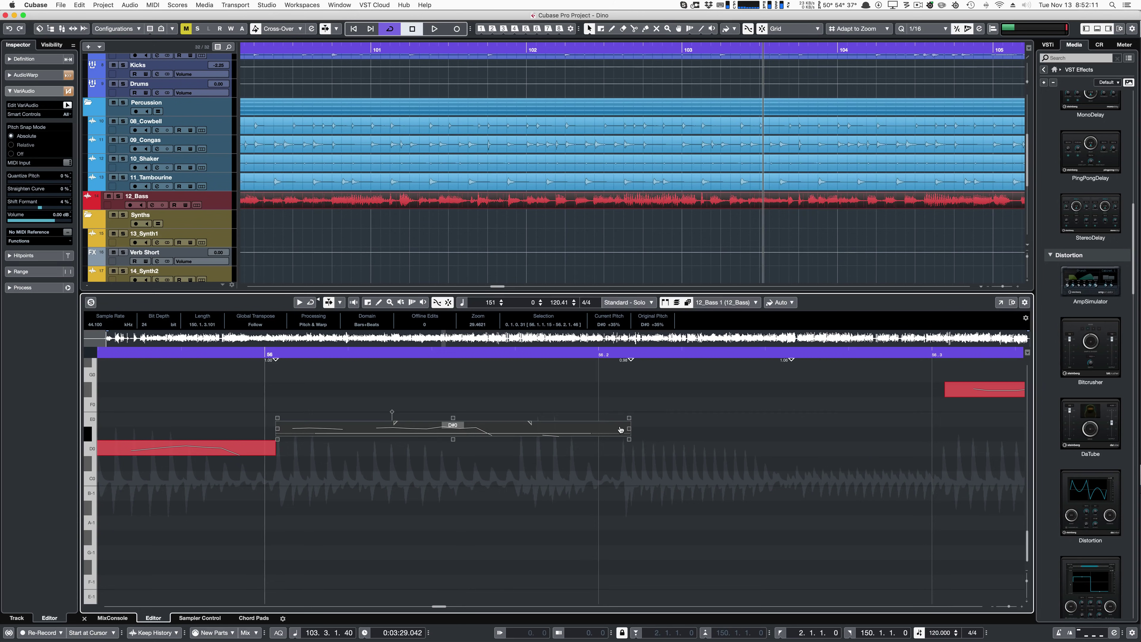
left_click_drag(276, 434, 333, 433)
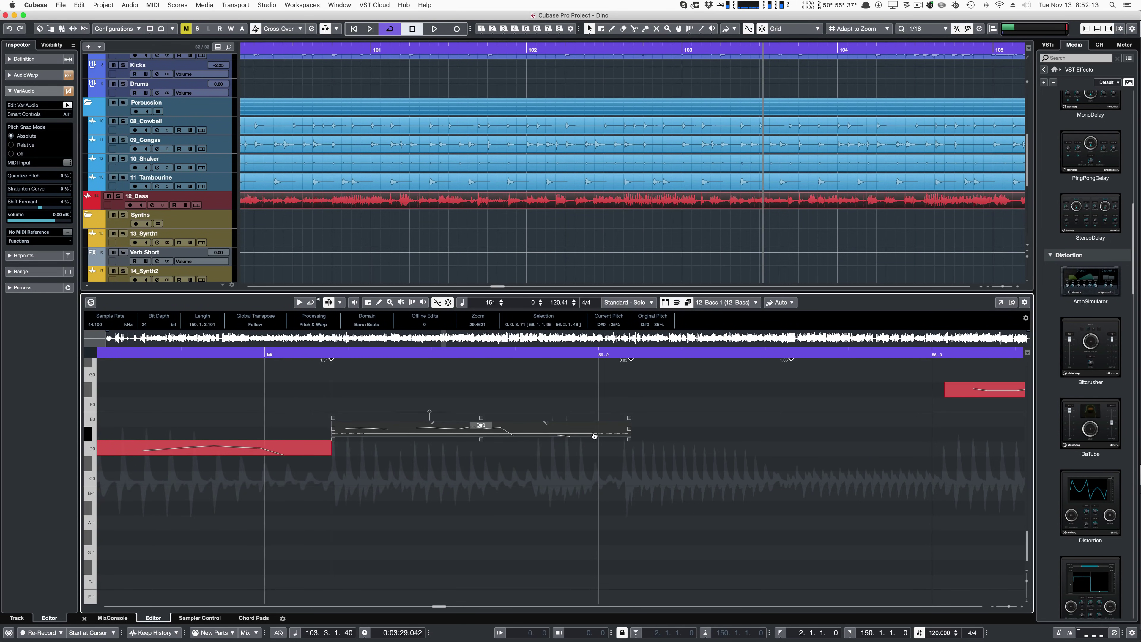
left_click_drag(628, 433, 598, 433)
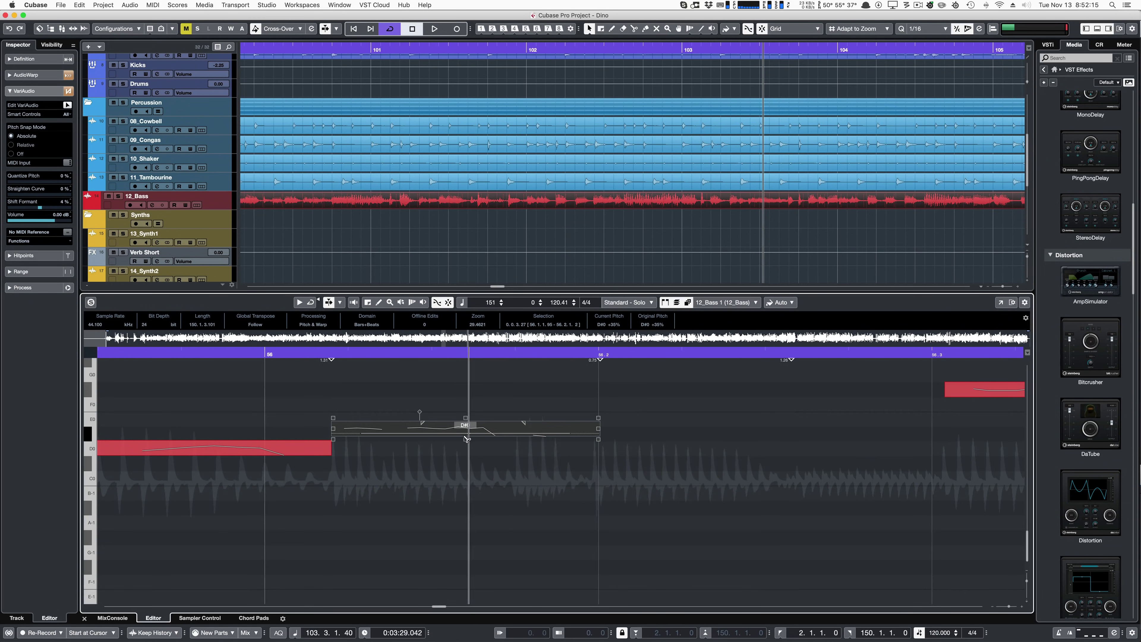
left_click_drag(469, 440, 478, 362)
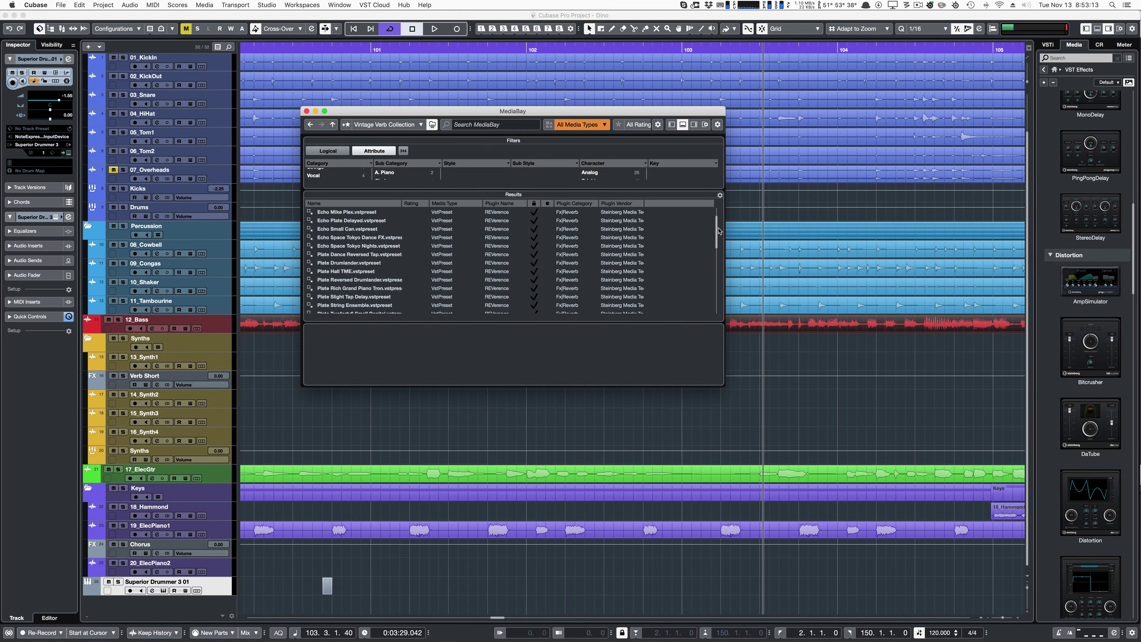
left_click_drag(718, 230, 714, 282)
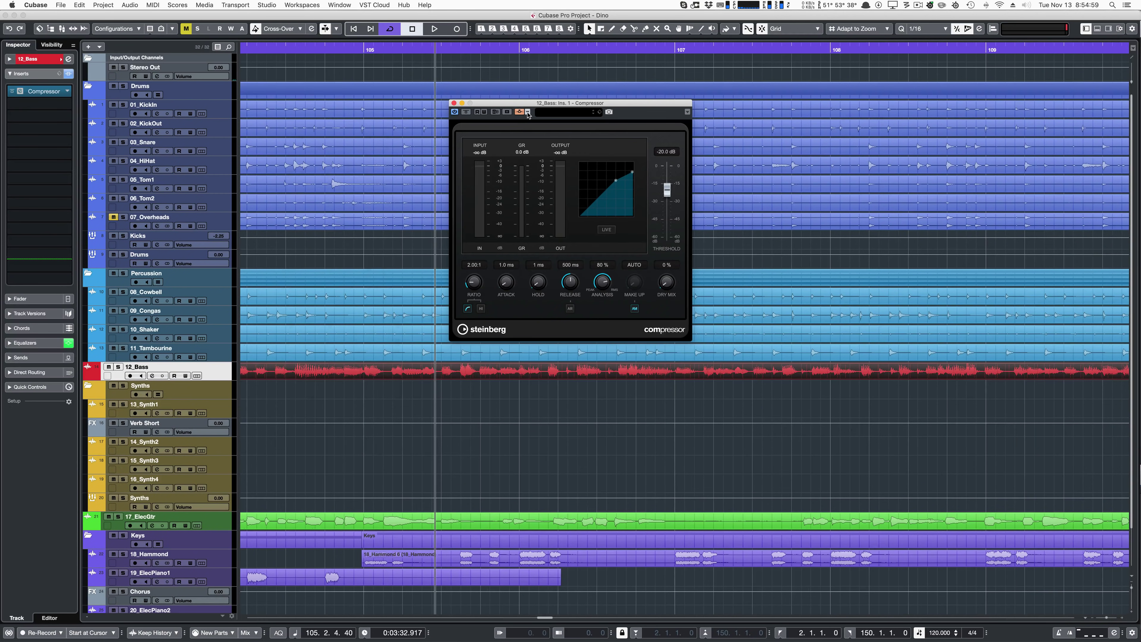
Add 01_KickIn as the 12_Bass compressor's side-chain input and open 01_KickIn's channel settings lower on screen
left_click(528, 113)
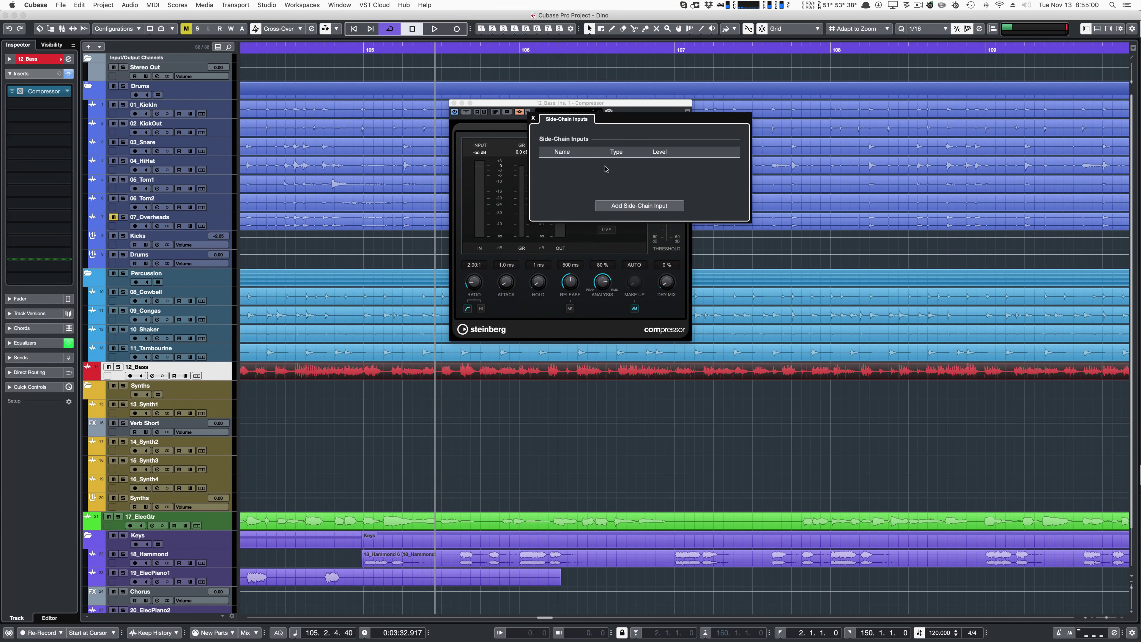
left_click(631, 206)
left_click(671, 244)
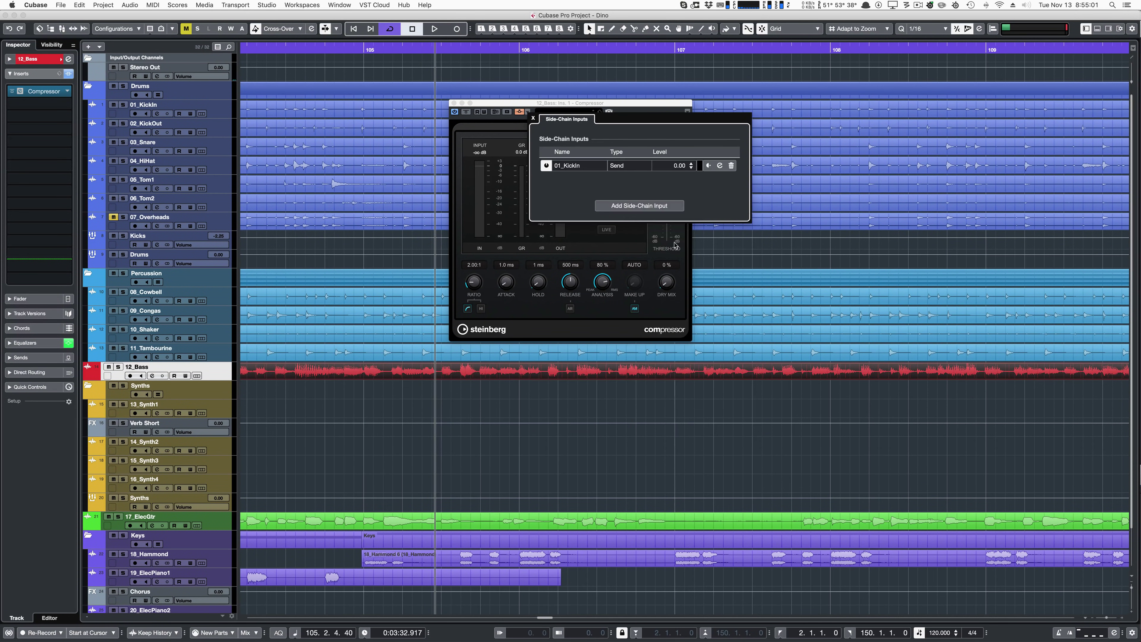
left_click(721, 168)
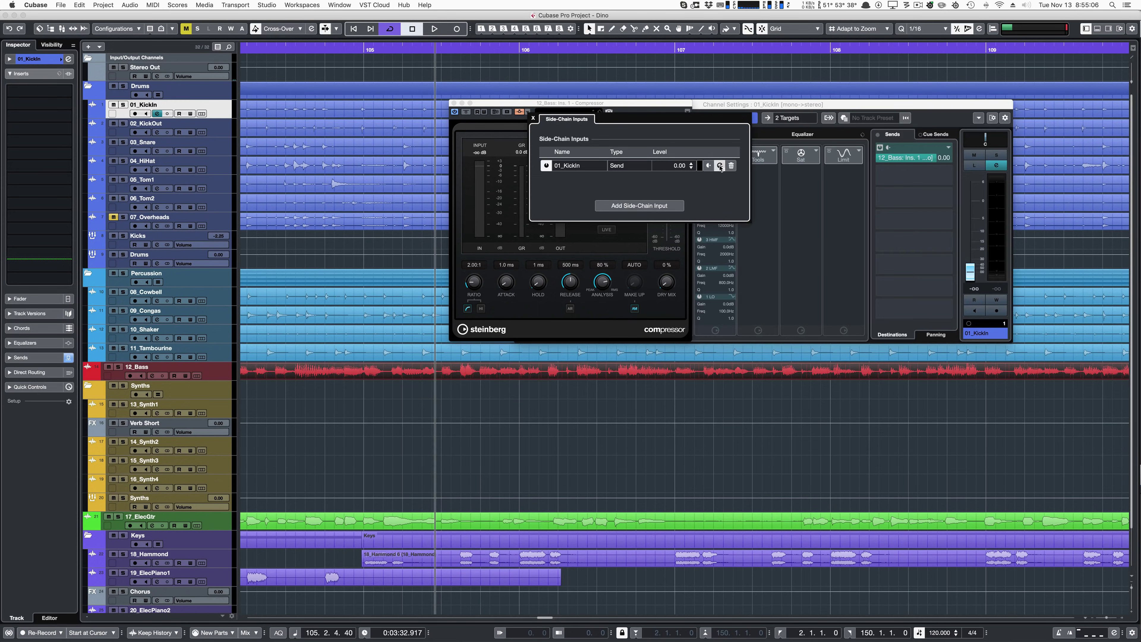
left_click_drag(771, 104, 810, 297)
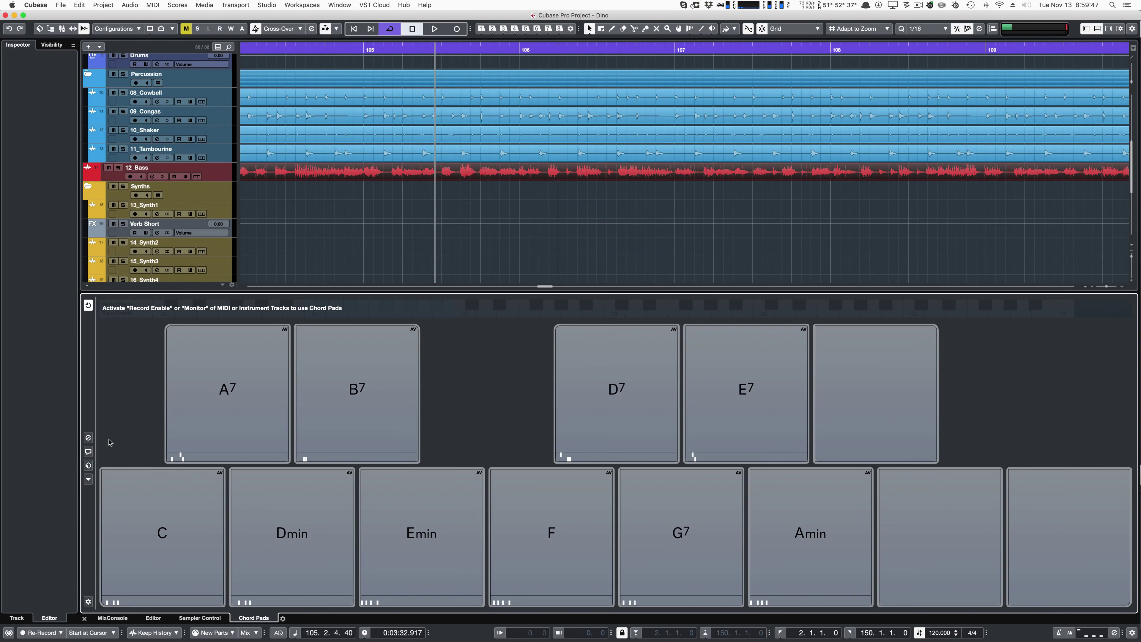
Show the Chord Pads player settings, then review Setup's Player Remote Control and Pad Layout tabs
left_click(88, 438)
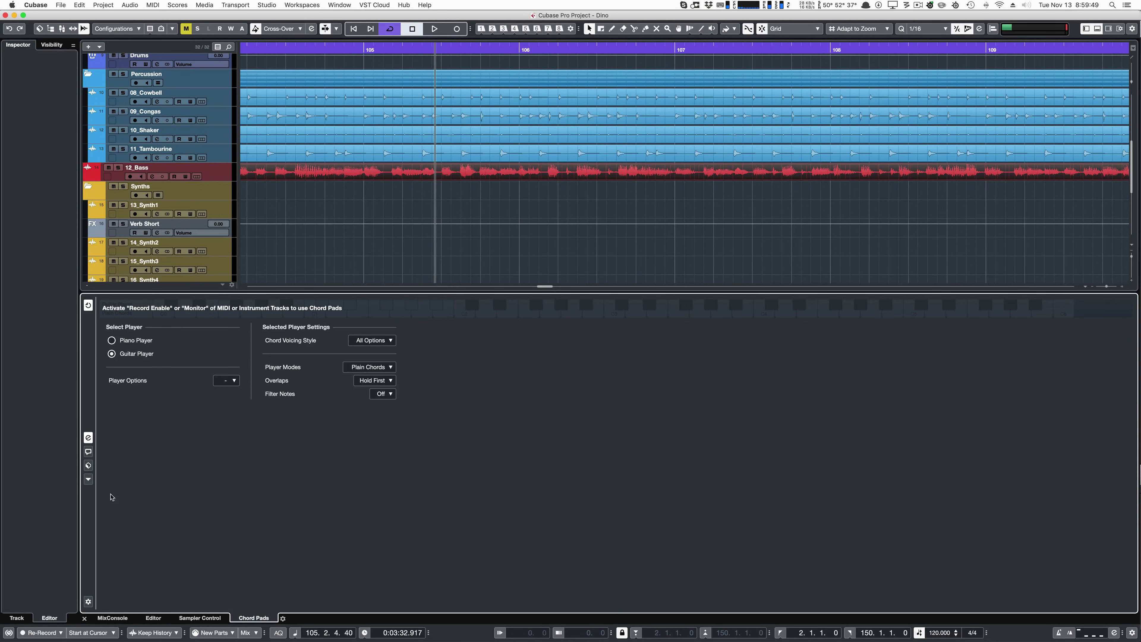
left_click(88, 601)
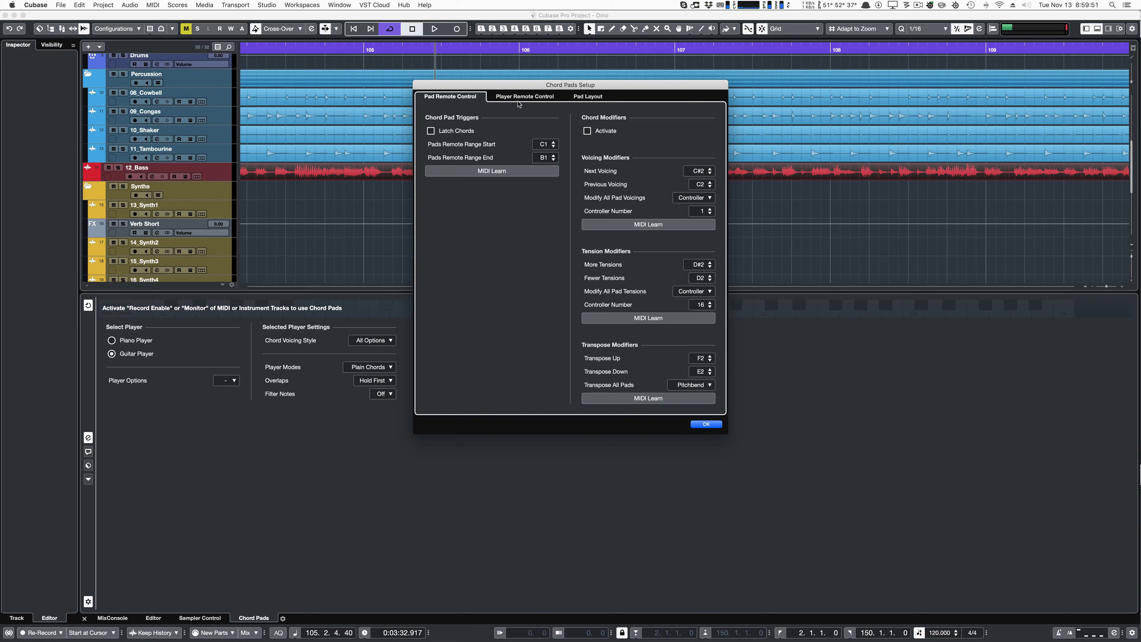
left_click(521, 97)
left_click(593, 97)
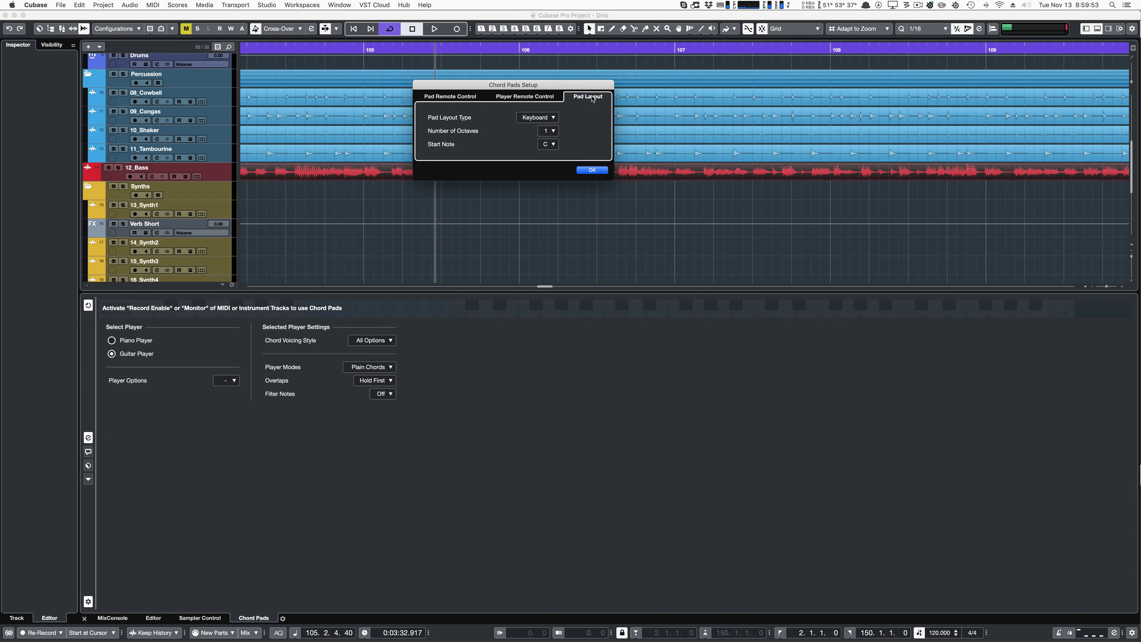